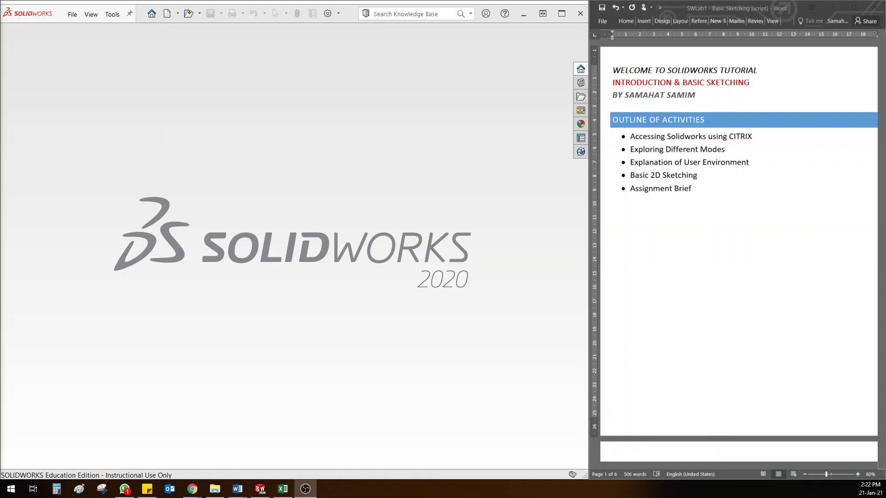
Review the five topics in the tutorial document's outline of activities, from Citrix access to the assignment brief
click(683, 205)
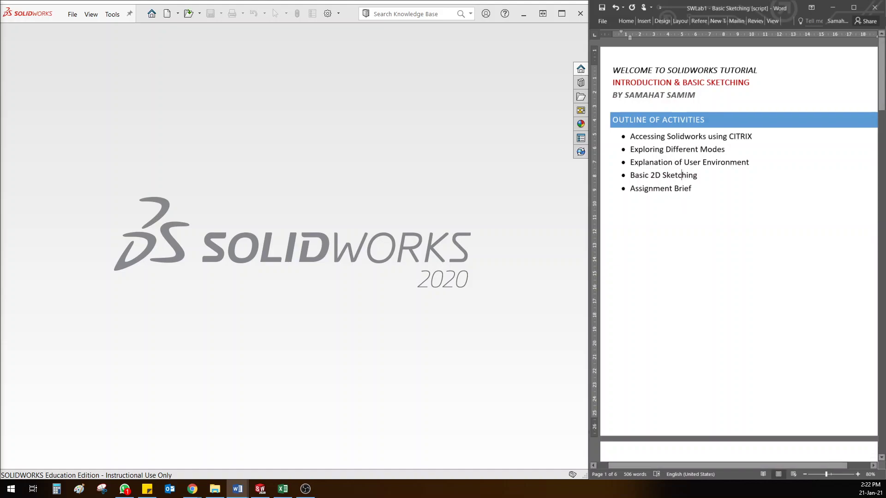
drag(754, 137, 630, 136)
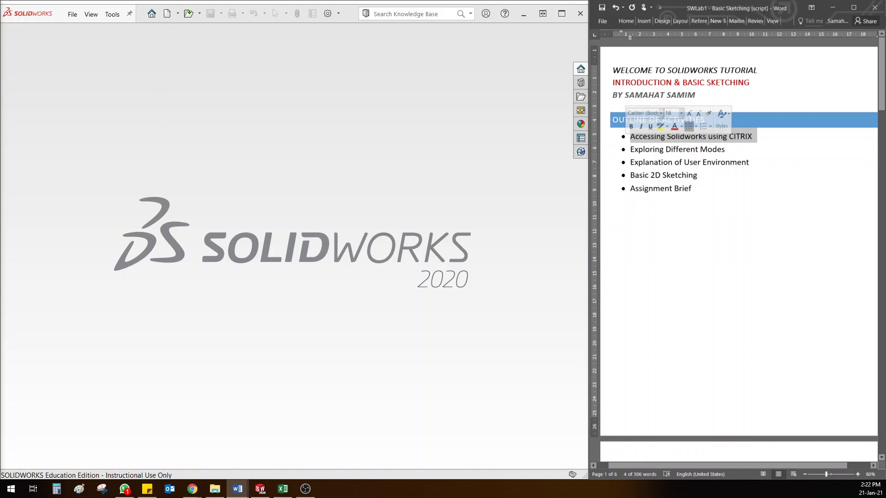
drag(725, 149, 630, 149)
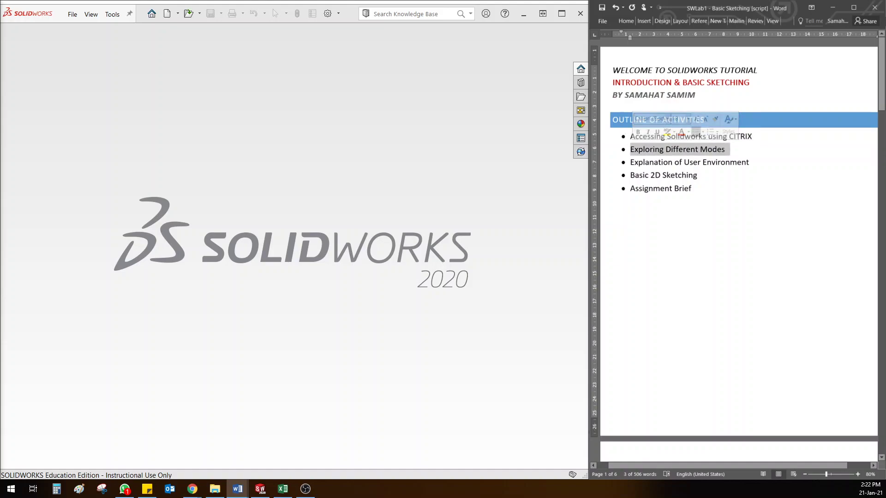
drag(753, 162, 630, 162)
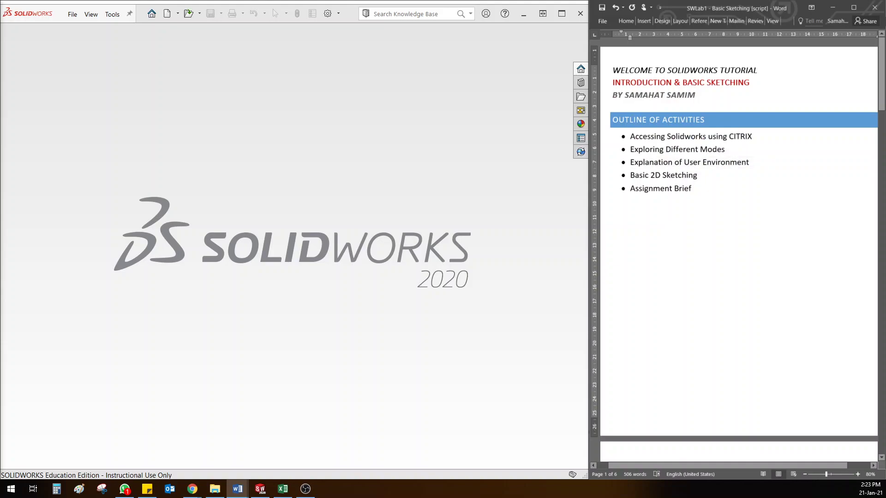
drag(702, 175, 629, 175)
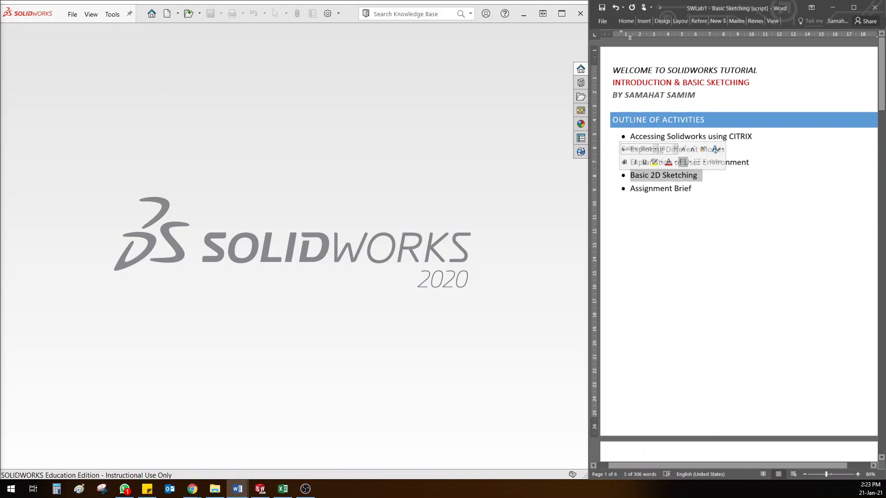
drag(696, 189, 630, 188)
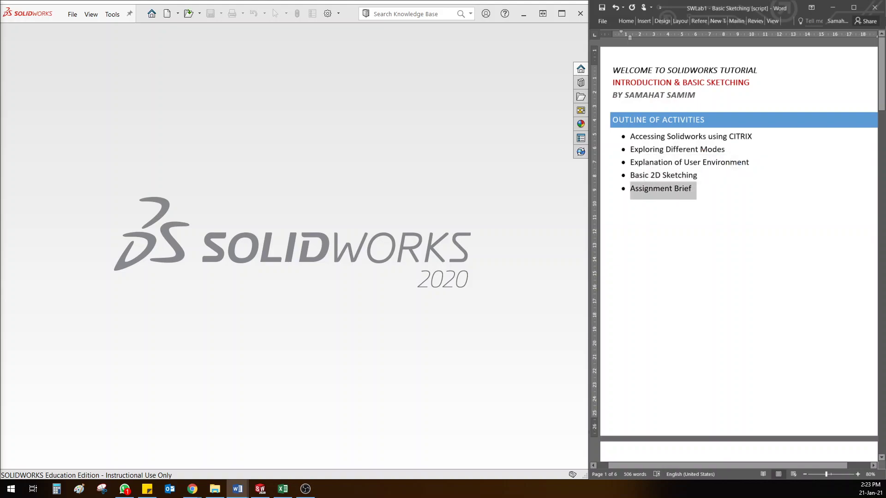
click(613, 205)
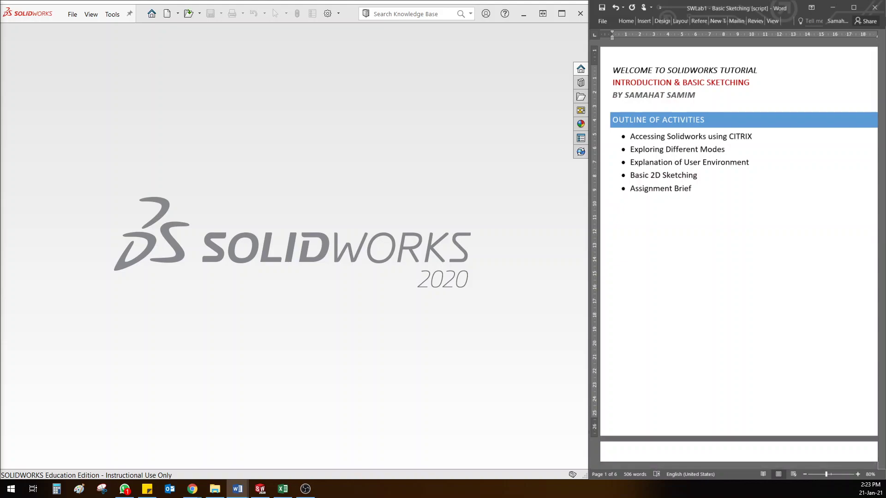
Copy the Citrix store link from the document's section on accessing SolidWorks and open it in Chrome
scroll(738, 249, down, 5)
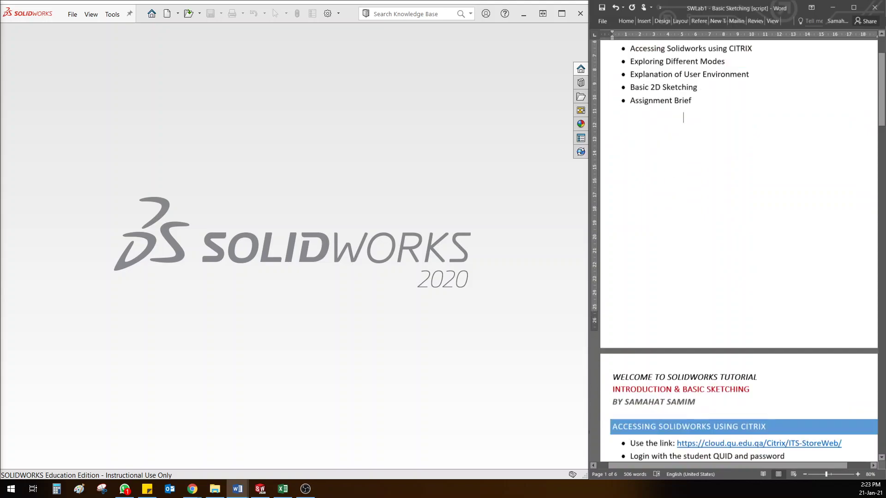
scroll(738, 249, down, 5)
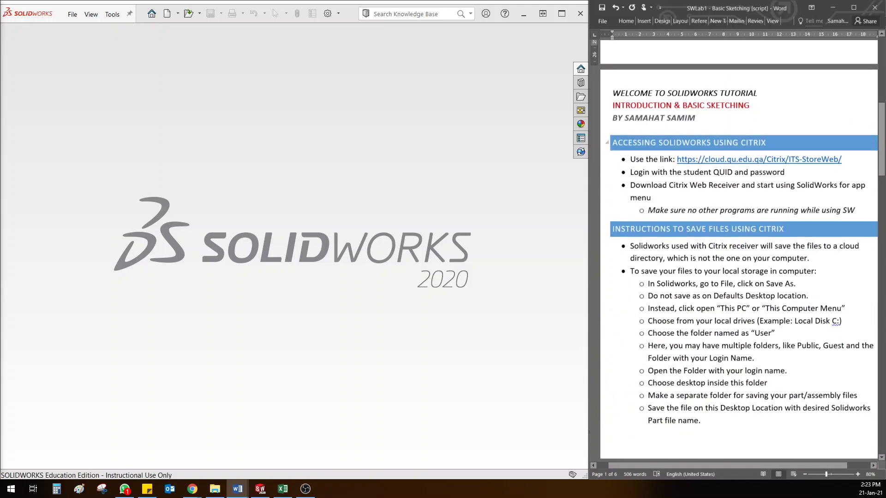
scroll(738, 249, up, 1)
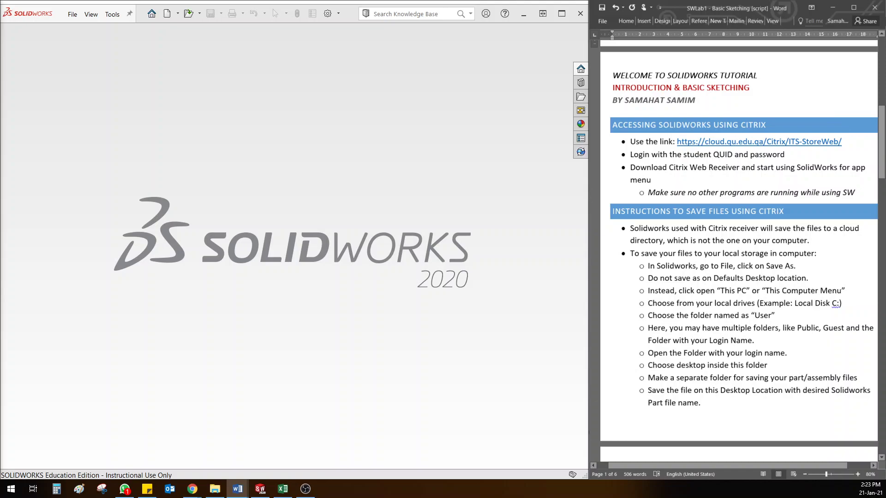
drag(842, 142, 676, 141)
key(ctrl+c)
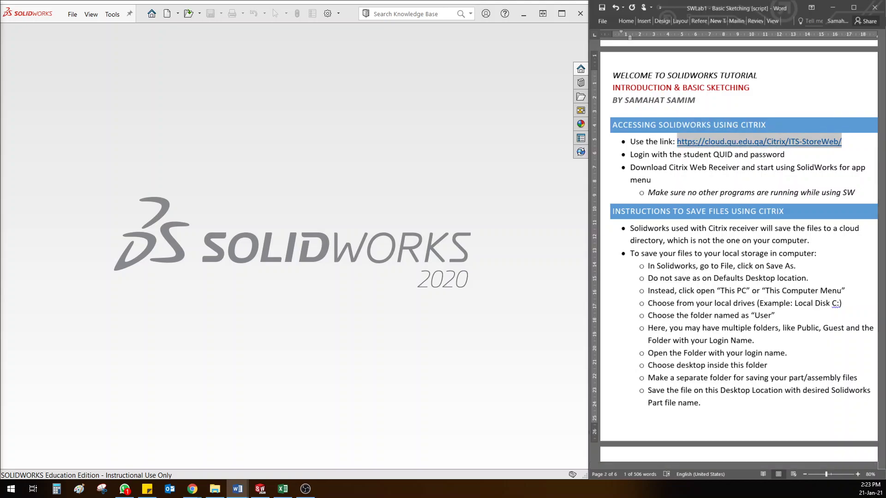
key(alt+Tab)
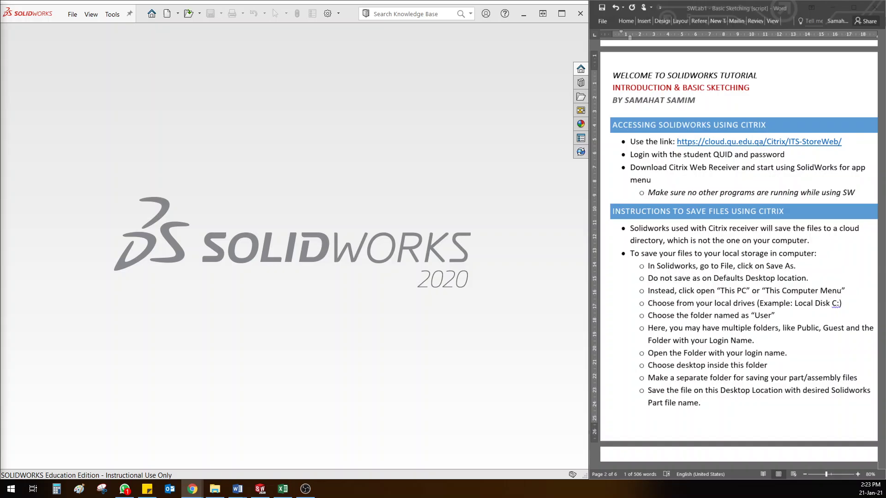
click(192, 489)
click(313, 450)
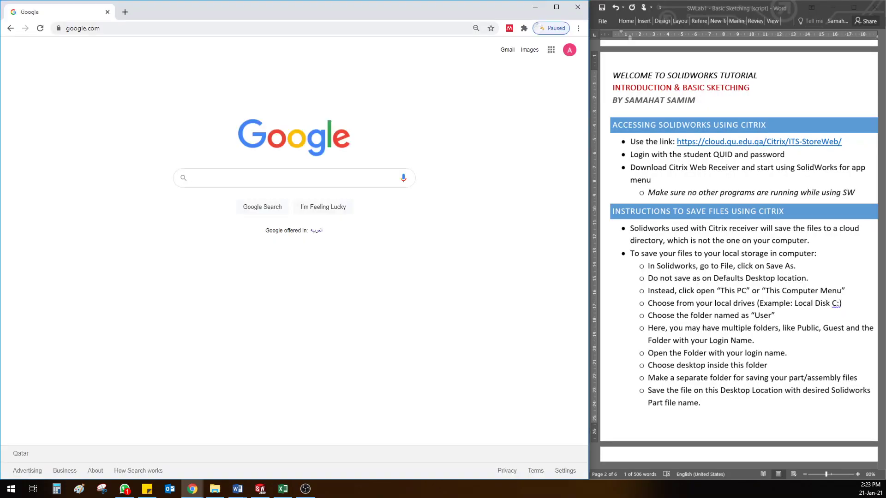
key(ctrl+l)
key(ctrl+v)
key(Return)
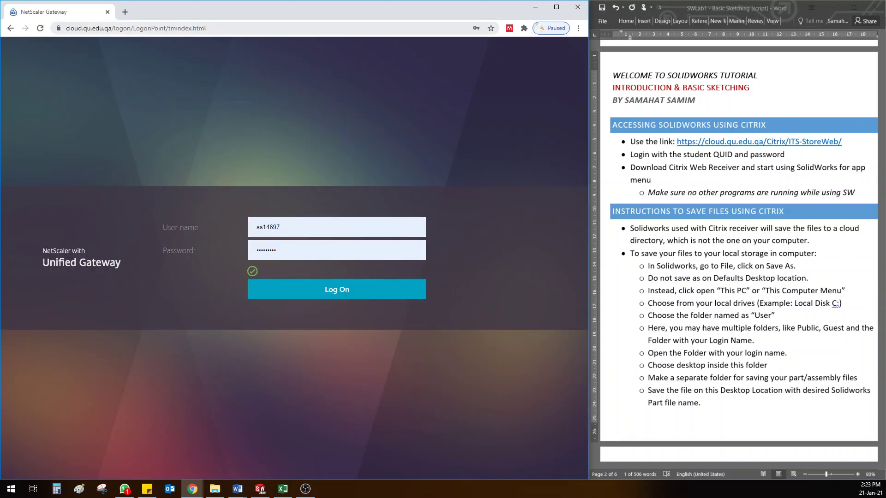
Log on to the Unified Gateway with the saved credentials and run the Citrix Receiver detection
click(284, 227)
drag(284, 227, 257, 227)
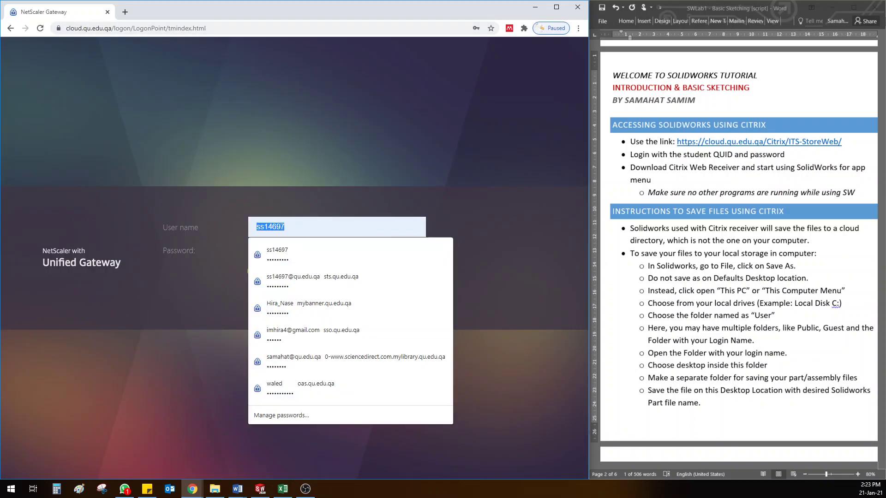
click(447, 191)
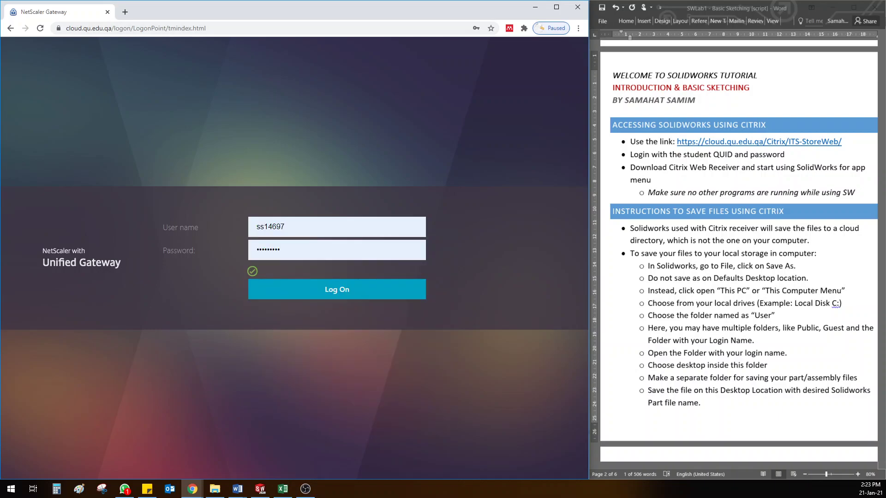
key(Return)
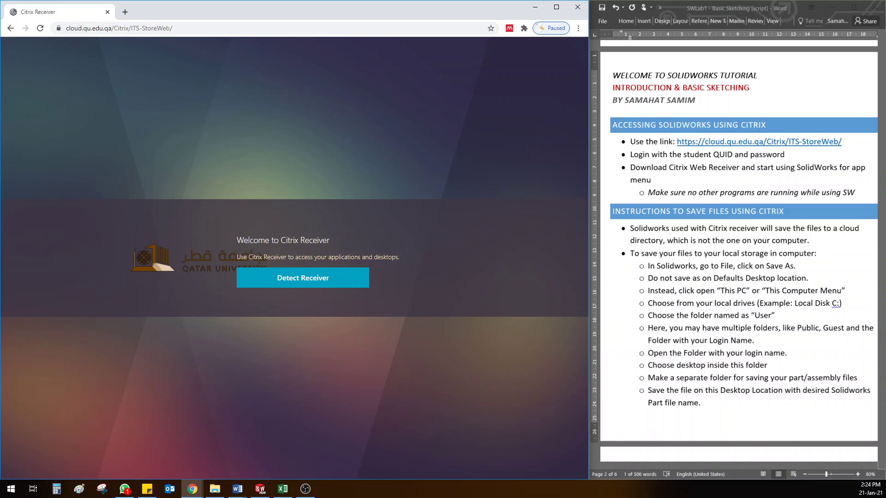
click(303, 277)
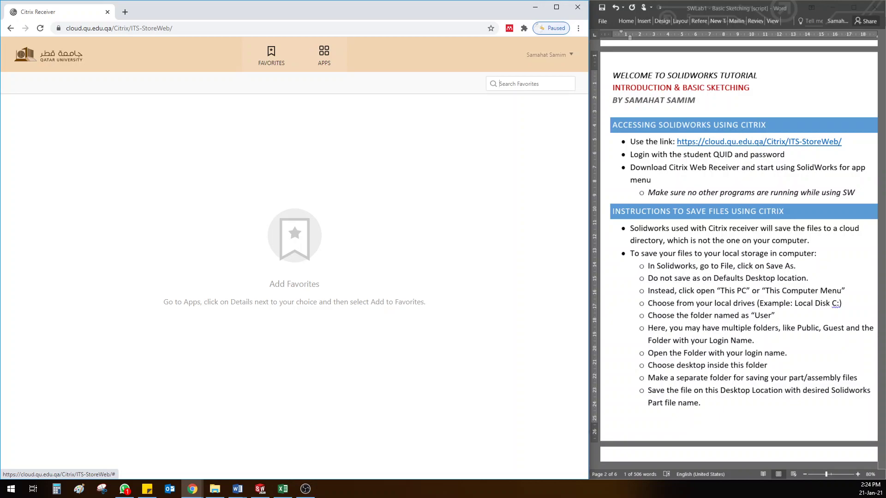
Show all available Citrix apps and pick SOLIDWORKS 2020
click(324, 55)
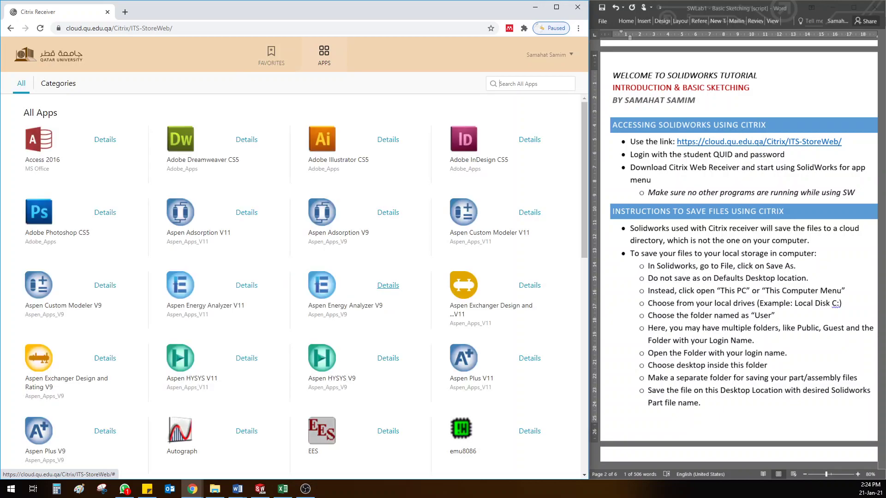
scroll(295, 277, down, 10)
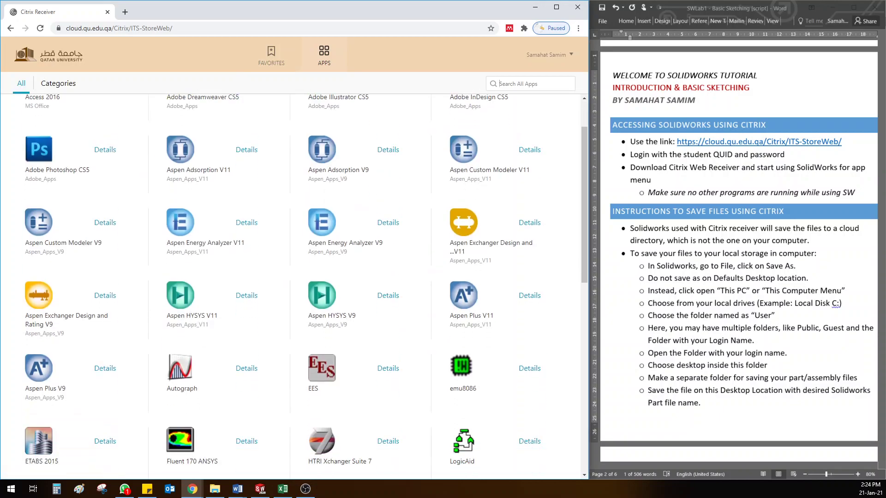
scroll(295, 277, down, 2)
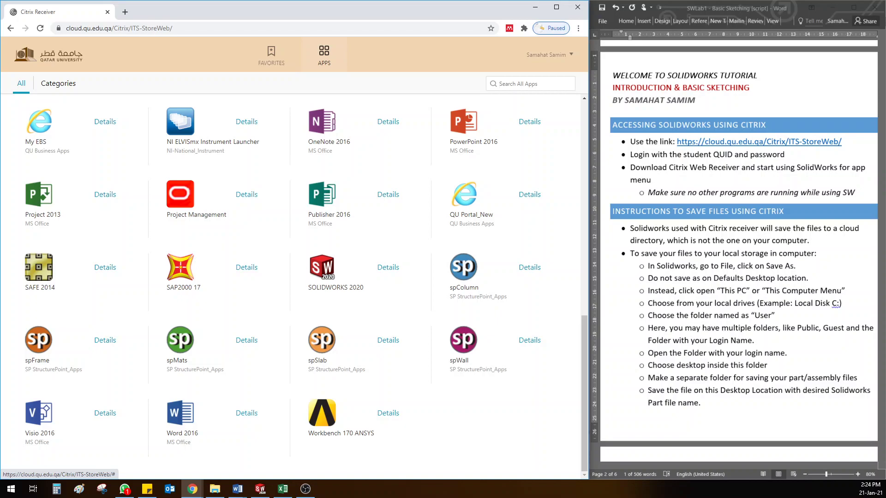
click(321, 267)
Switch back to Word and review the note about other running programs and the heading on saving files using Citrix
key(alt+Tab)
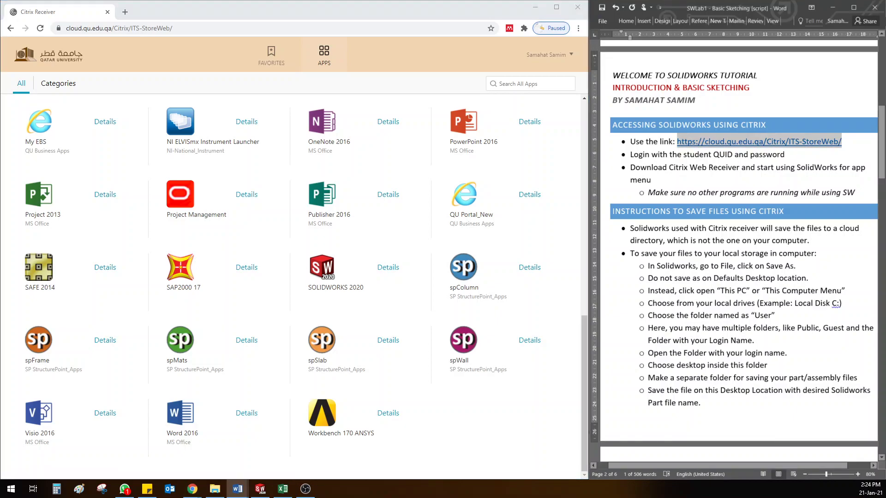
drag(648, 193, 859, 193)
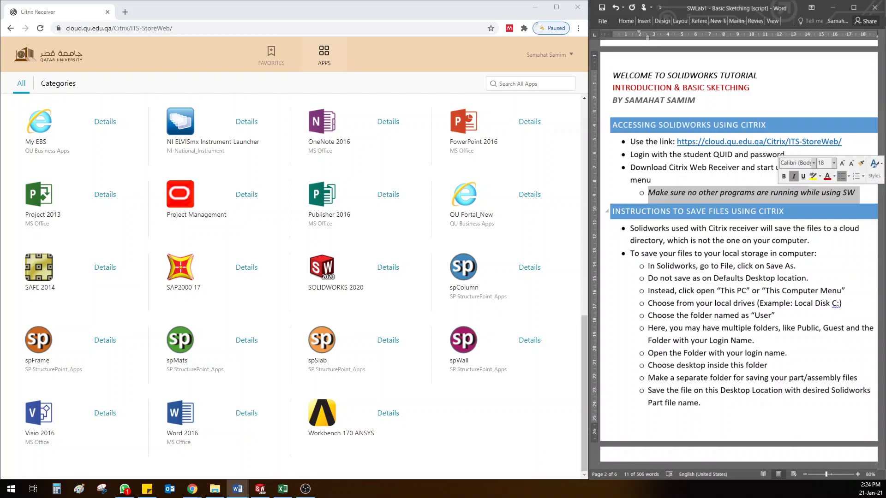
click(388, 194)
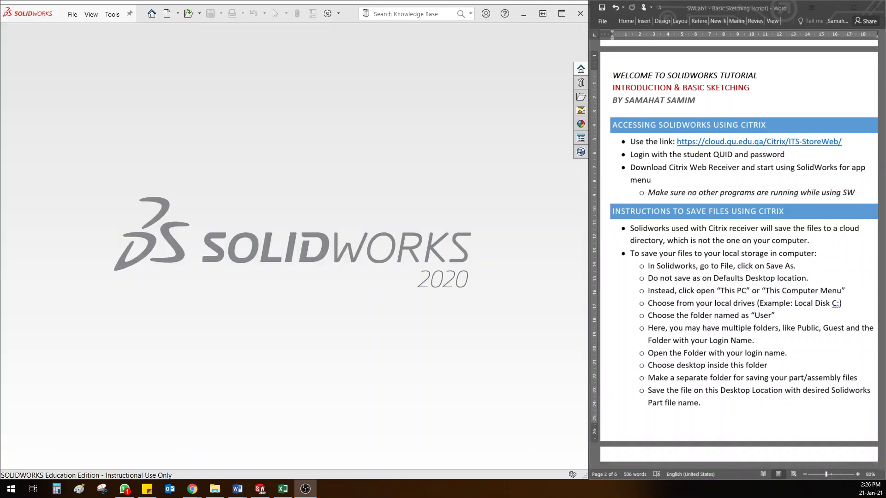
key(alt+Tab)
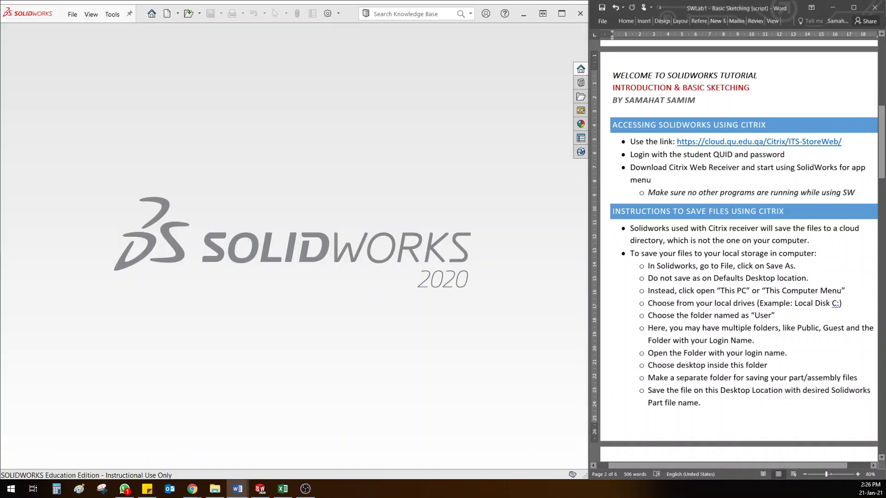
drag(612, 211, 789, 211)
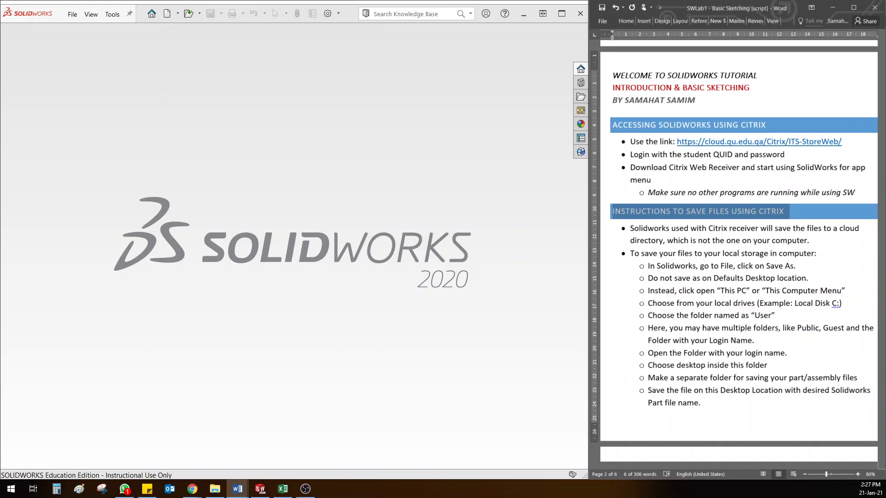
Switch to SOLIDWORKS and open the recent part Die_R10_Male
click(72, 14)
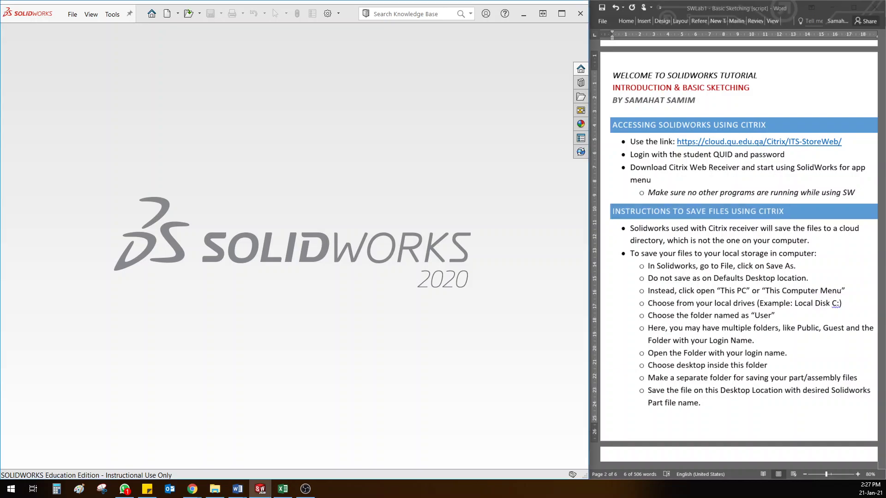
key(Down)
key(Down)
key(Down)
key(Down)
key(Down)
key(Down)
key(Down)
key(Down)
key(Down)
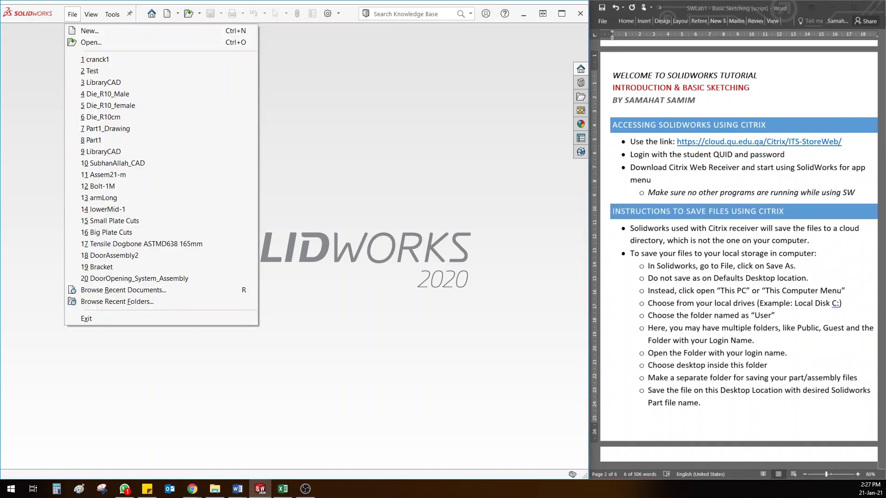
key(Down)
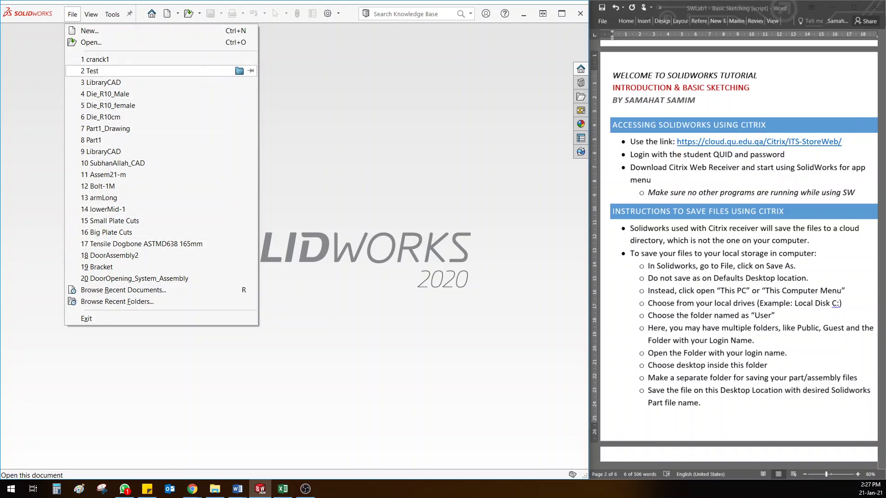
key(Return)
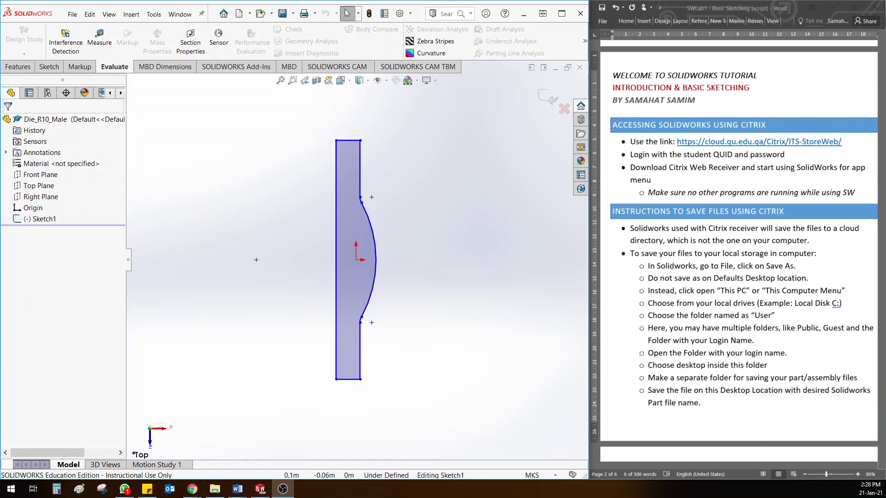
Start saving the part under a new name and browse to This PC instead of the default Desktop location
click(72, 14)
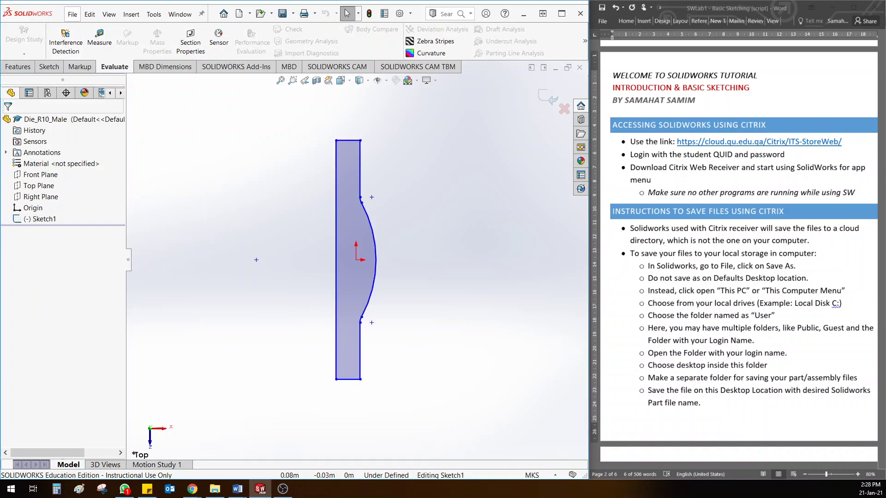
click(72, 15)
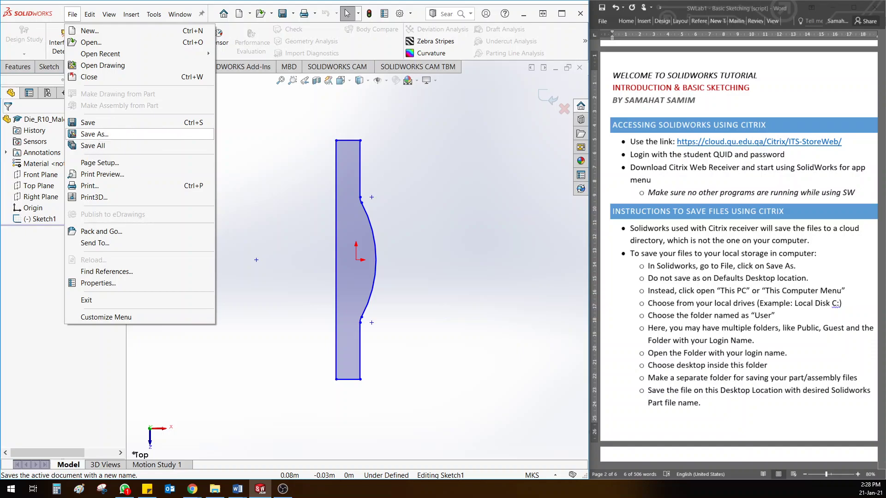
click(95, 134)
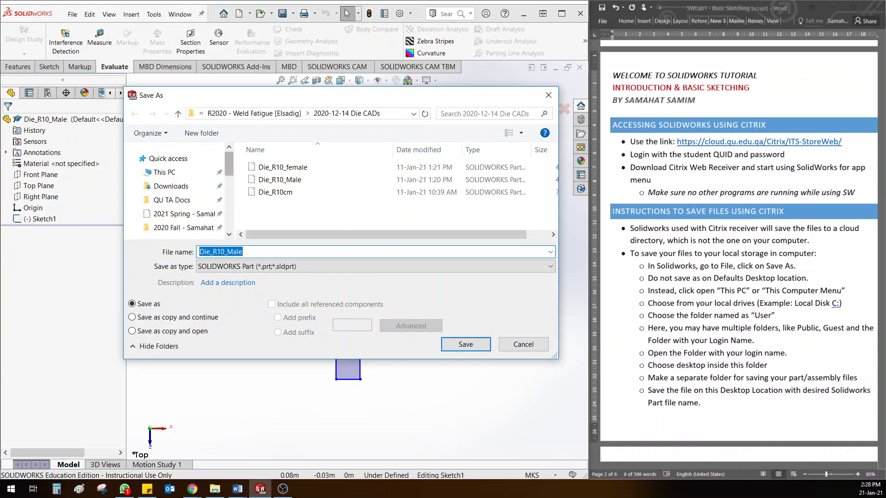
drag(229, 164, 228, 217)
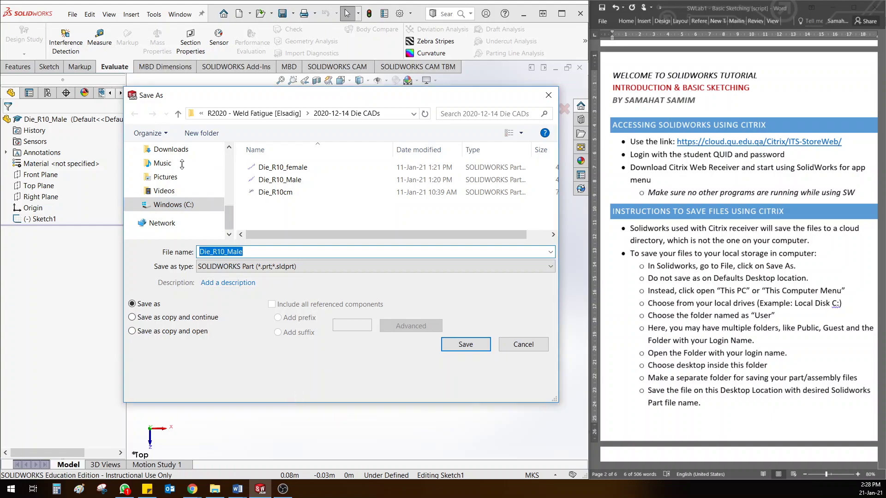
drag(229, 233, 229, 221)
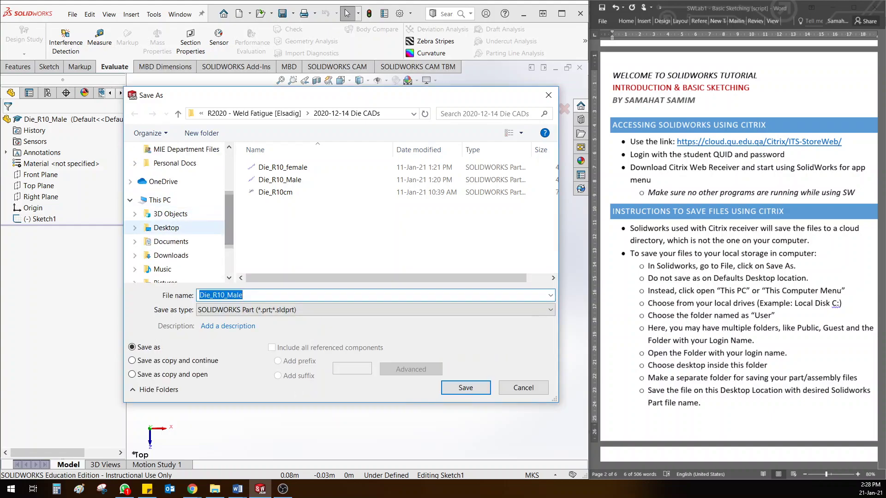
click(166, 227)
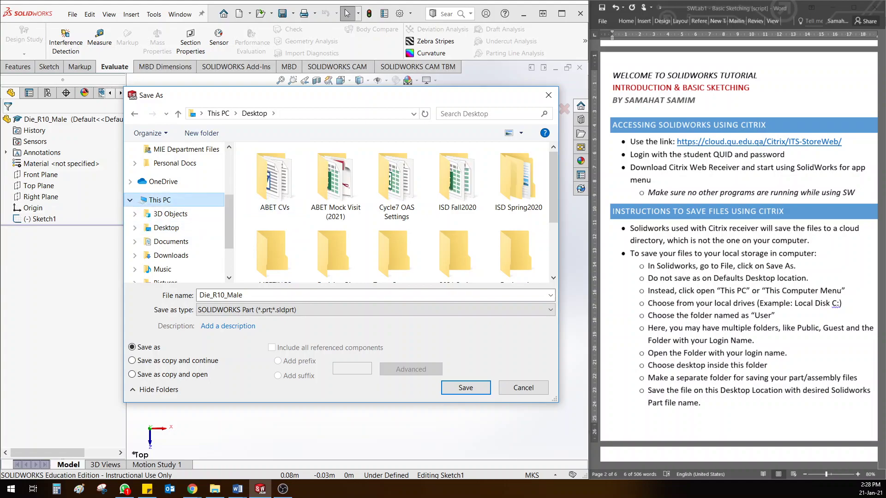
click(159, 200)
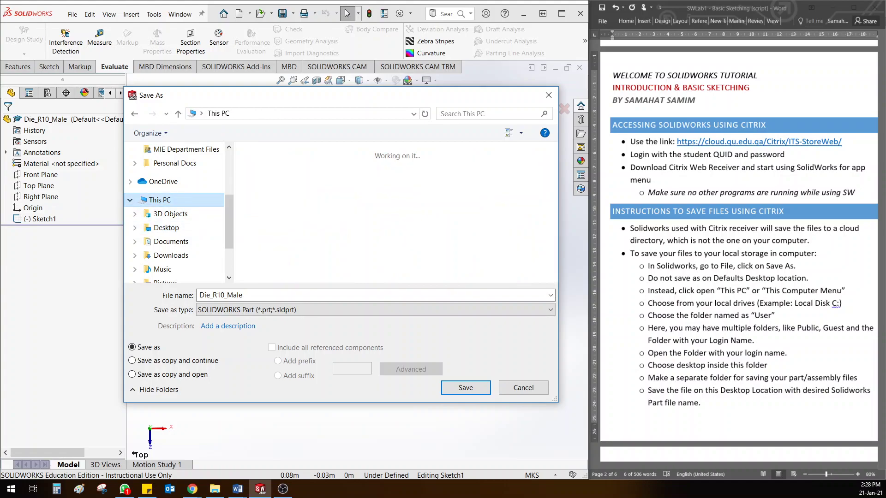
Switch to Word and highlight the instruction about choosing from the local drives
click(696, 211)
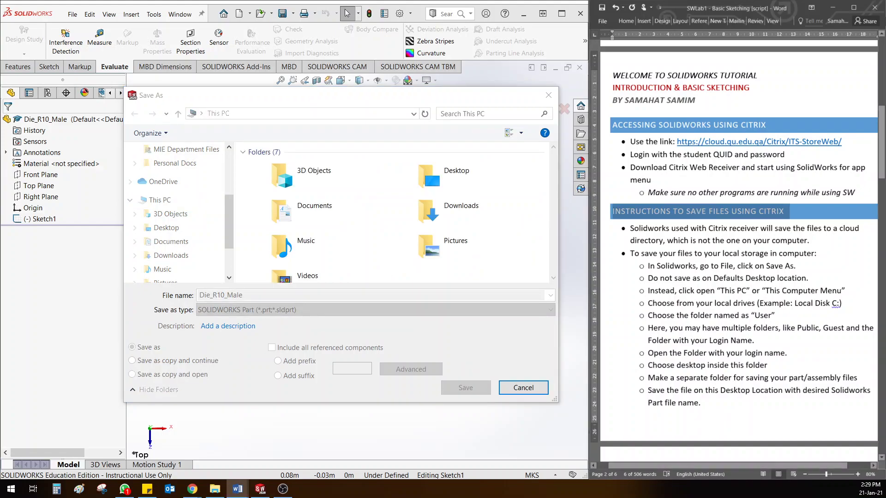
drag(841, 303, 648, 303)
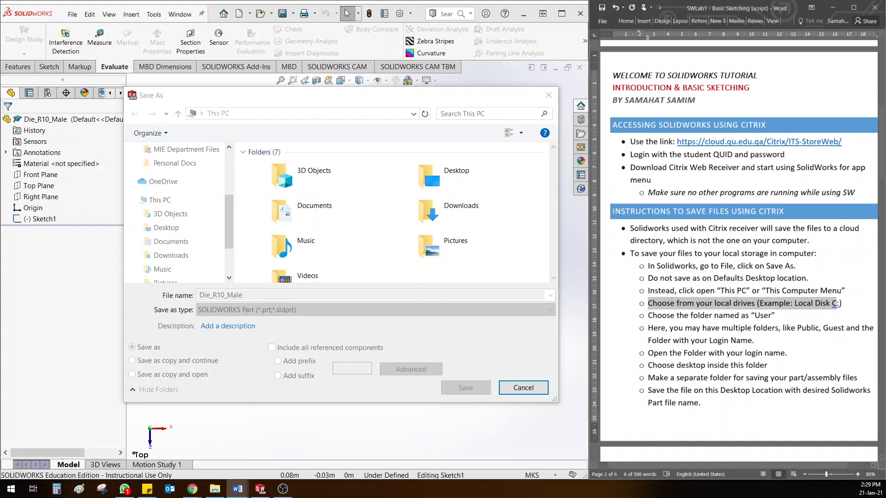
key(alt+Tab)
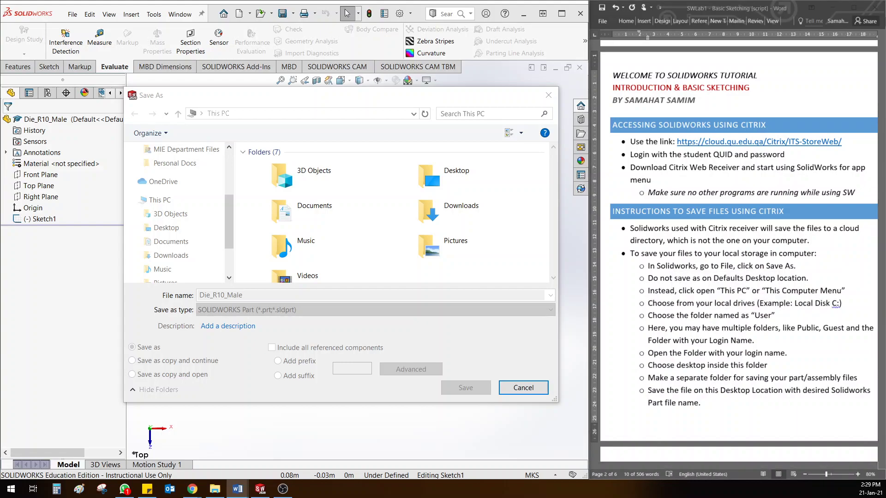
Return to the SOLIDWORKS Save As dialog and open the Users folder on the Windows (C:) drive
click(316, 205)
scroll(317, 206, down, 2)
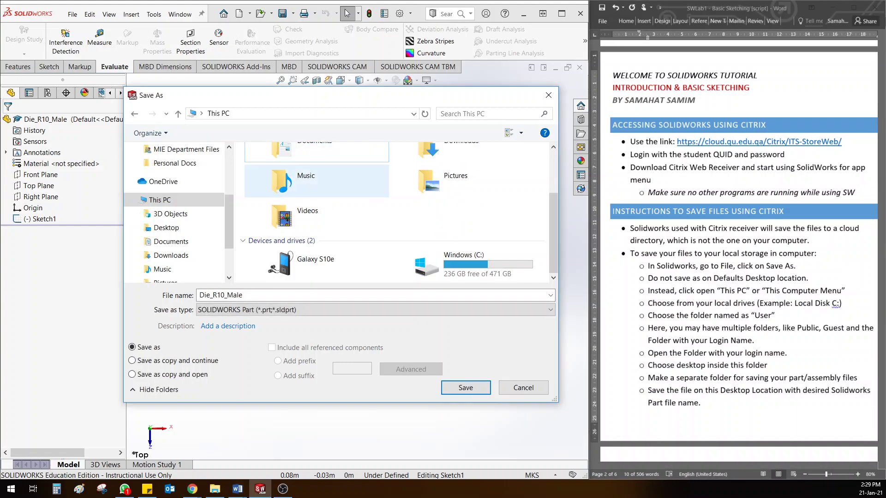
click(463, 264)
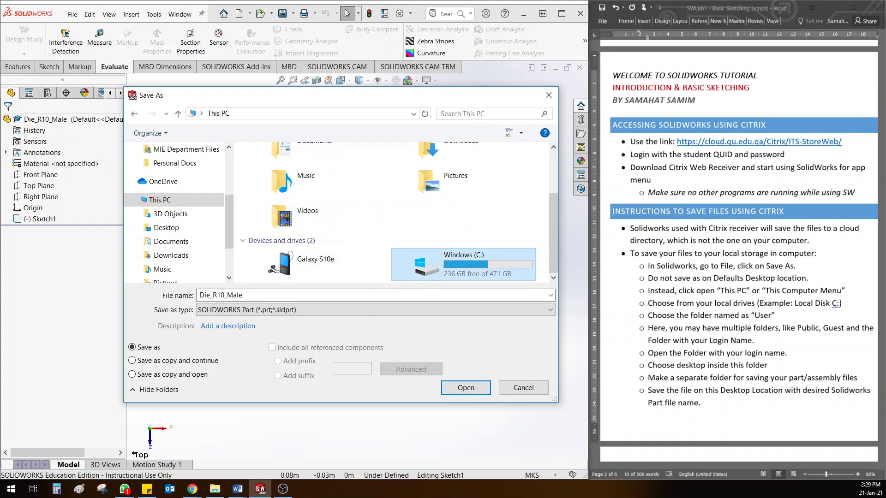
double_click(463, 265)
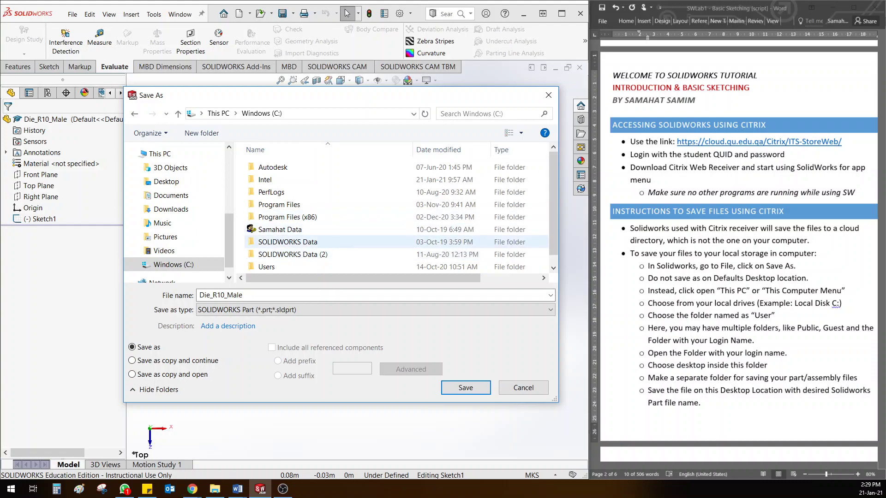
scroll(396, 242, down, 1)
click(396, 254)
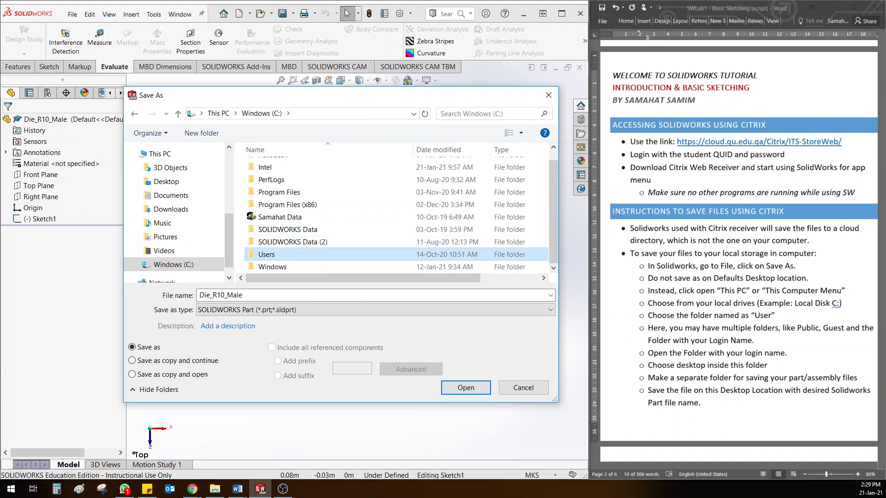
key(ctrl)
key(ctrl)
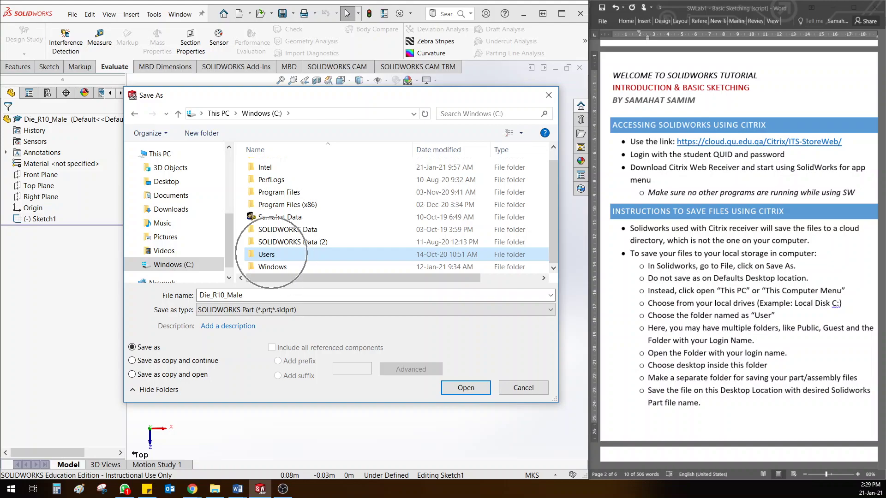
double_click(272, 254)
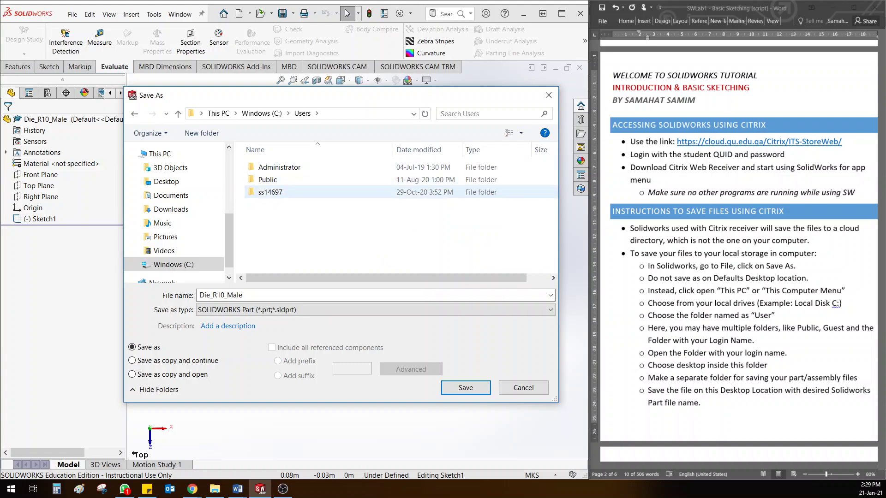
Open the folder named after the login account and go into its Desktop folder
click(279, 193)
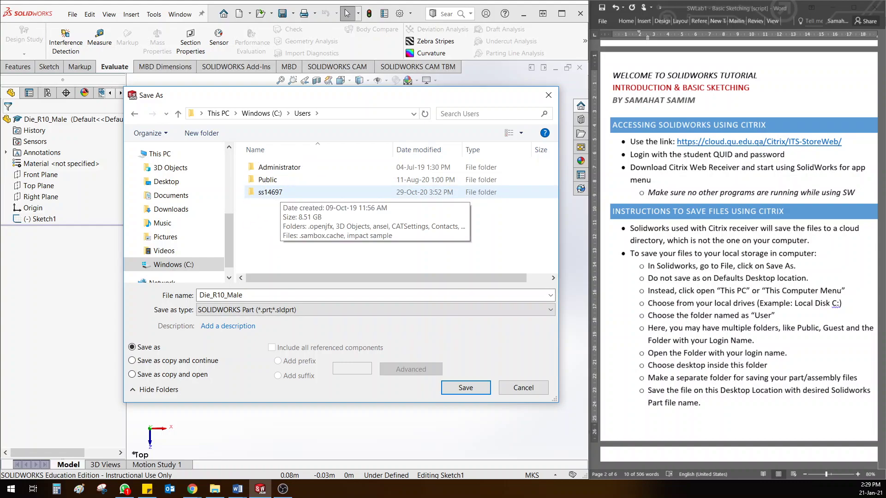
click(280, 193)
double_click(279, 193)
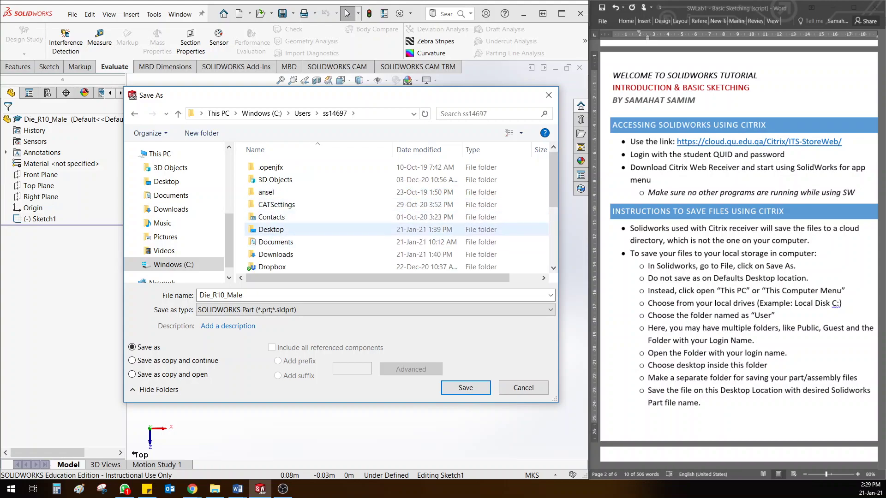
click(275, 229)
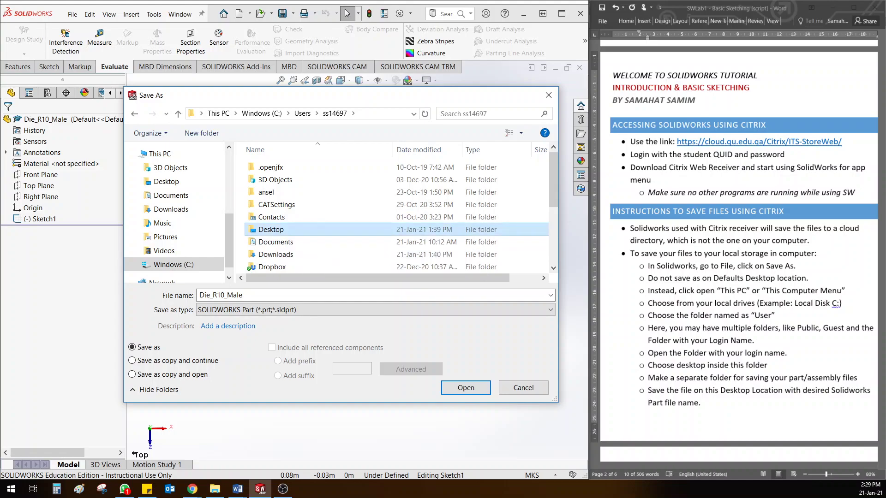
key(Return)
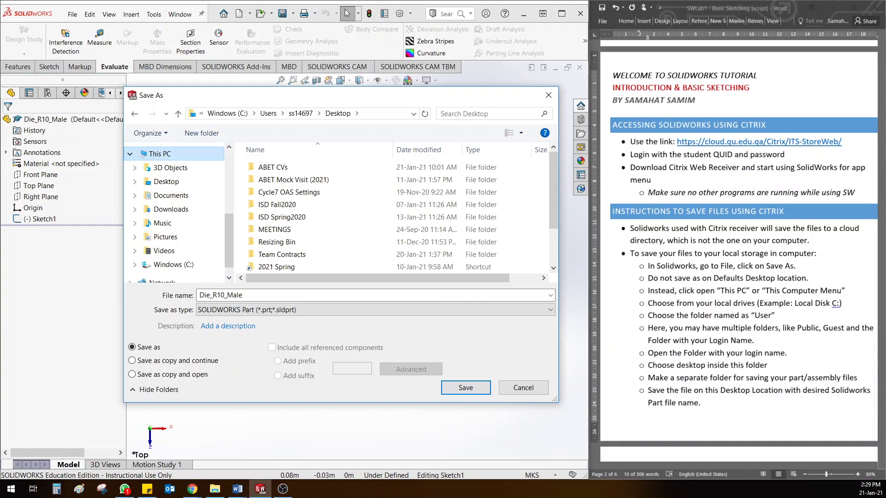
Go back to This PC and repeat the path through Windows (C:), Users and the login-named folder to Desktop
click(161, 153)
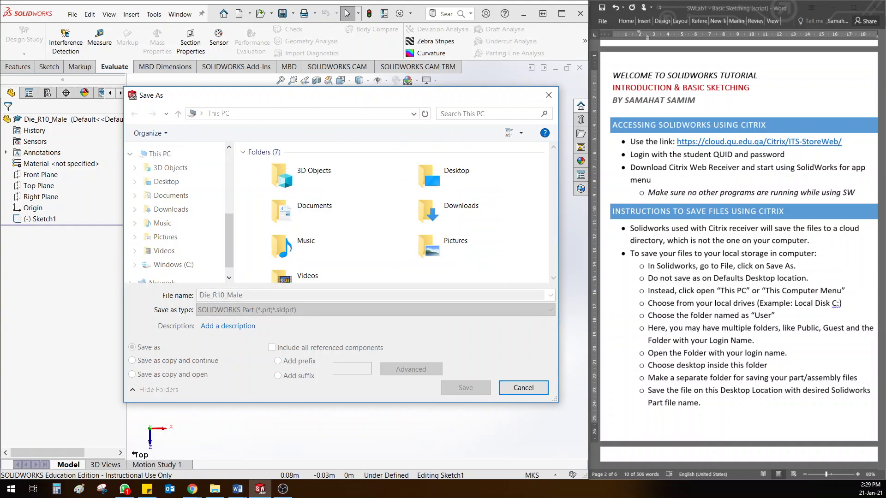
scroll(461, 263, down, 2)
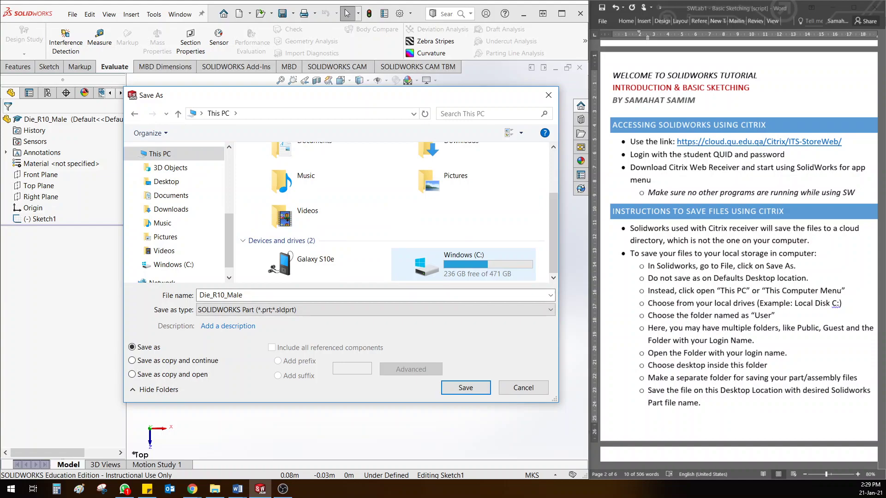
click(461, 263)
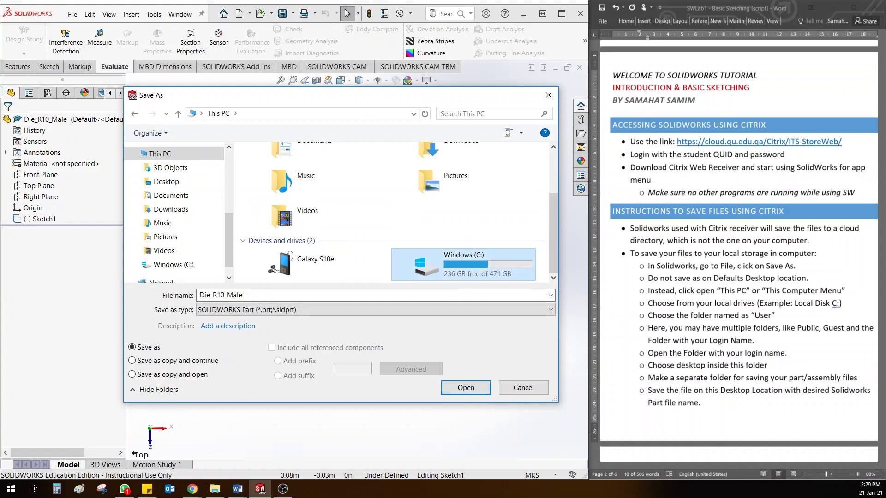
double_click(463, 264)
click(462, 267)
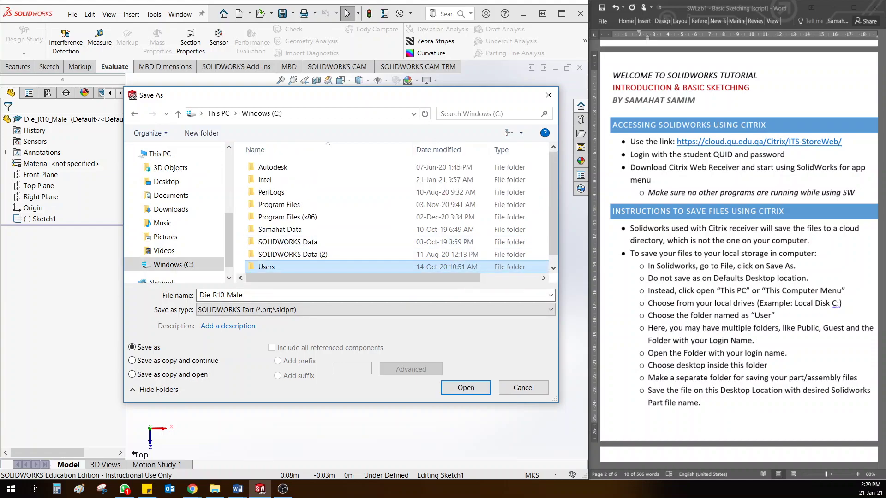
double_click(462, 266)
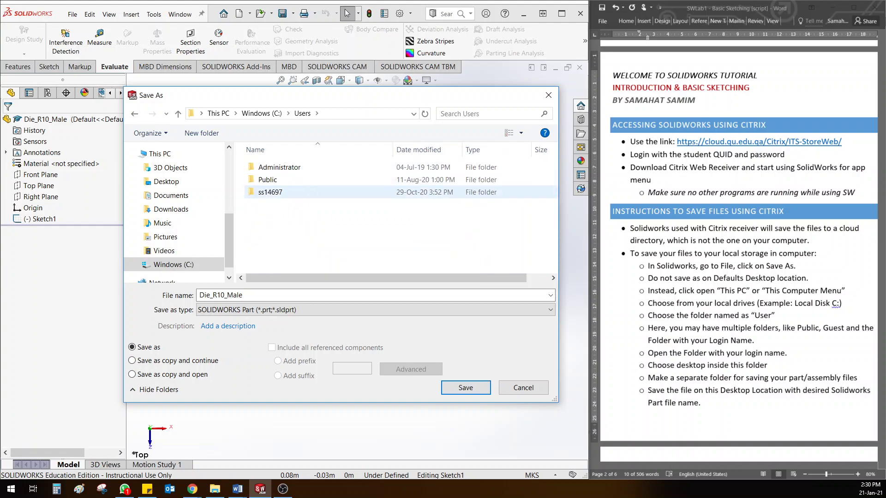
click(270, 191)
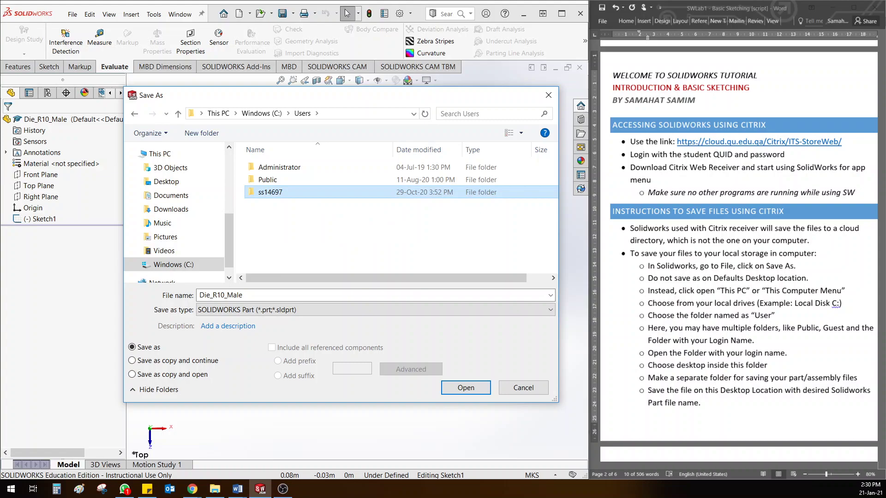
double_click(270, 192)
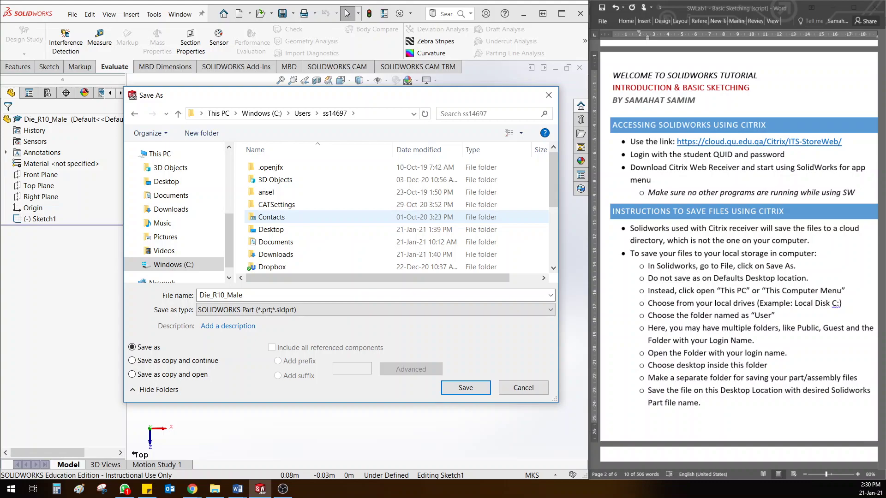
click(283, 230)
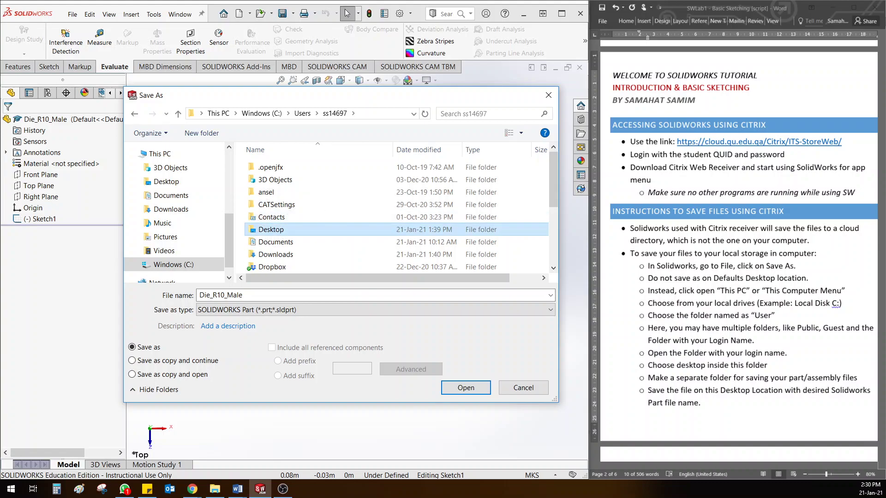
double_click(277, 229)
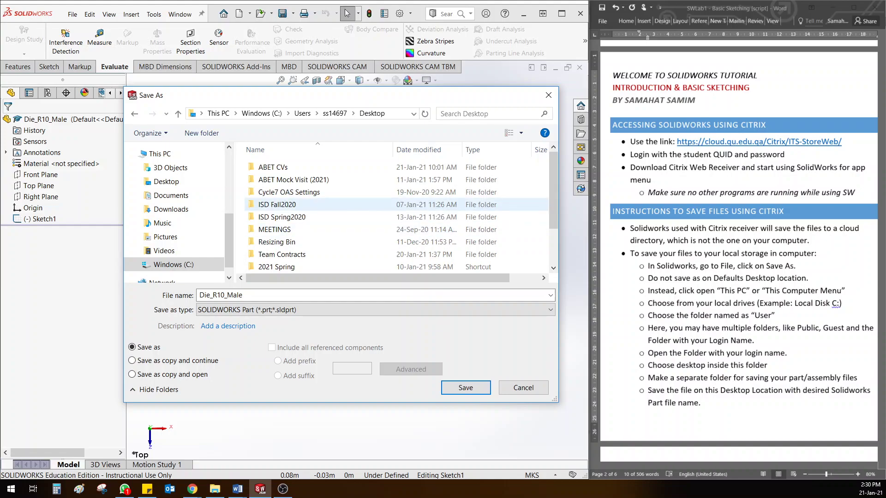
Create a folder named 1_SWLab1_Practice in the Desktop location and open it
right_click(415, 203)
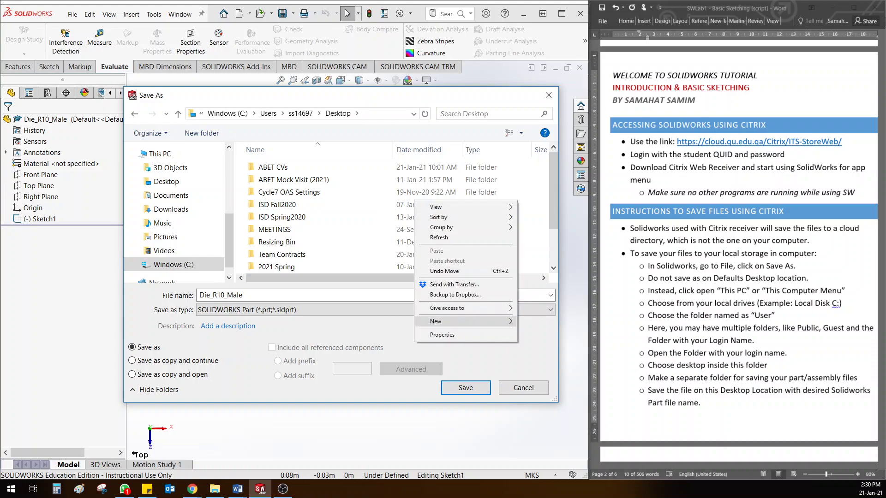
mouse_move(462, 321)
click(538, 322)
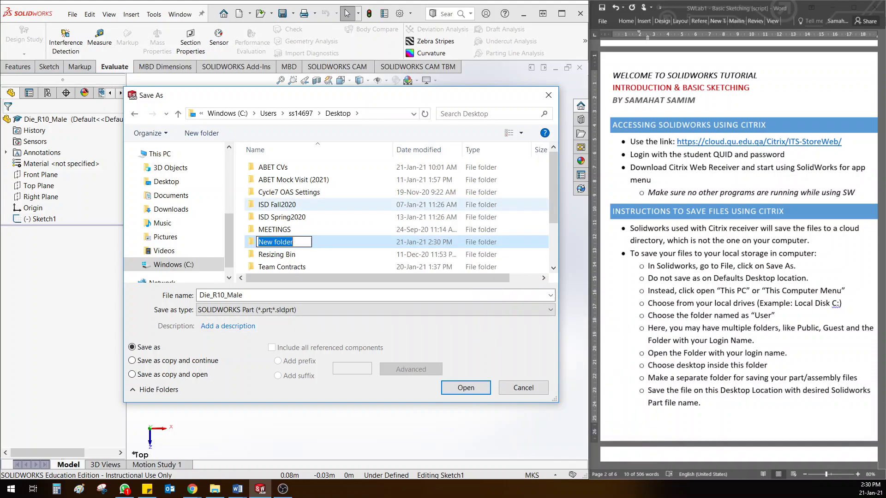
text(1)
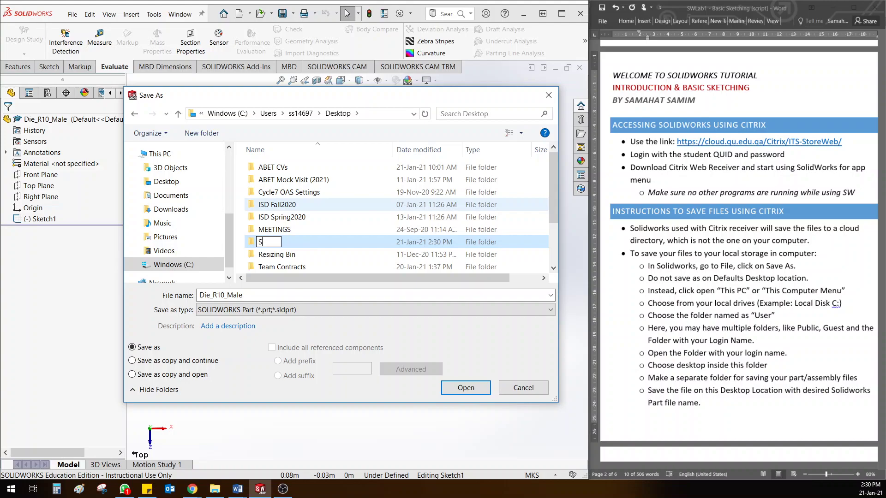
text(_SWLab1)
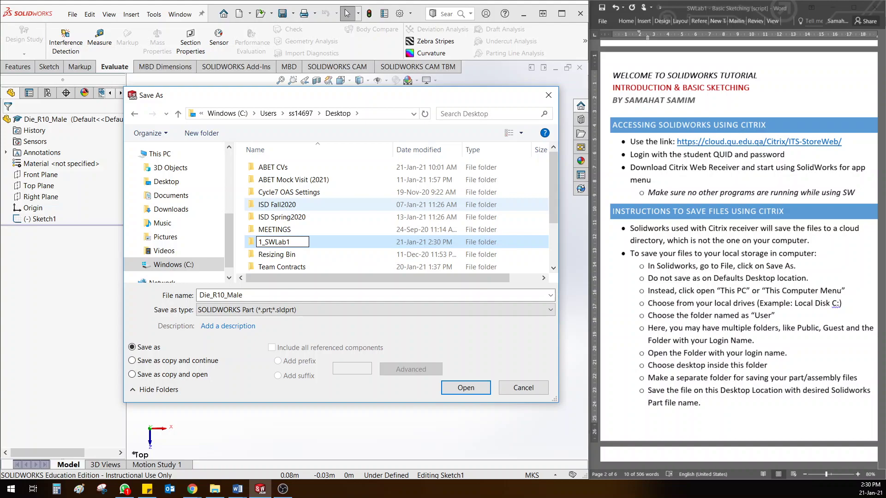
text(_Practice)
key(Return)
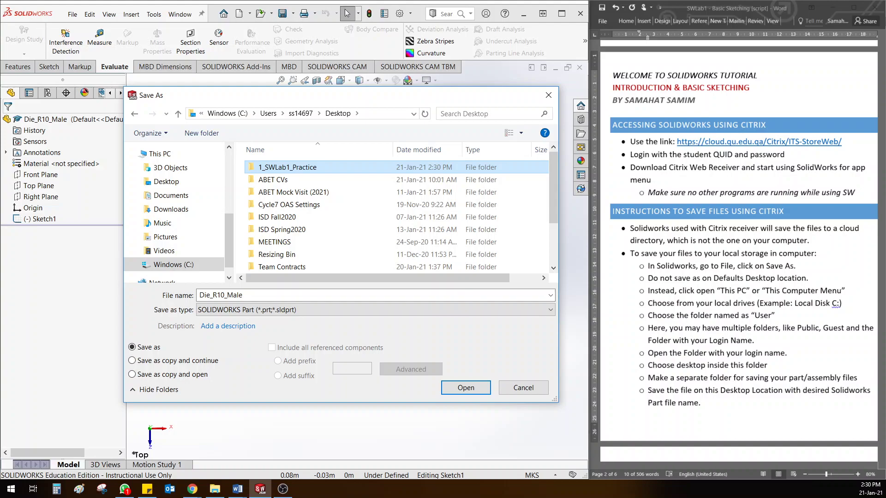
key(Return)
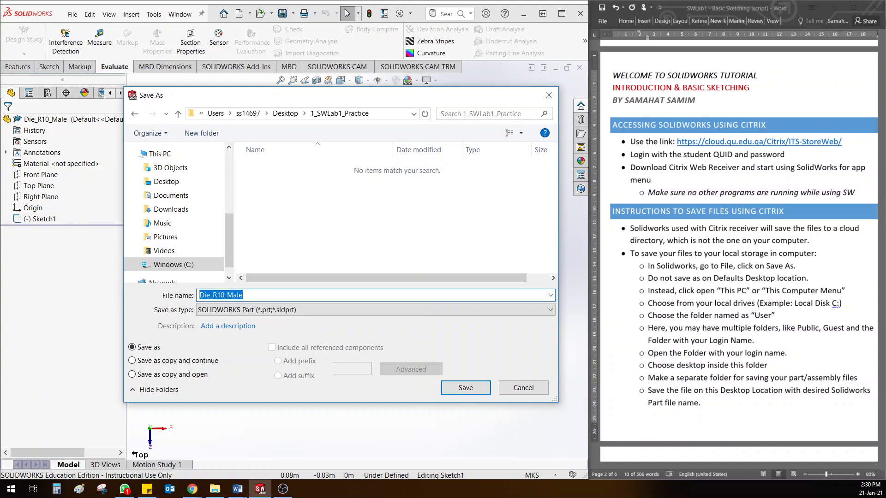
Name the part file Lab1_MyName and save it in the 1_SWLab1_Practice folder
text(Tas)
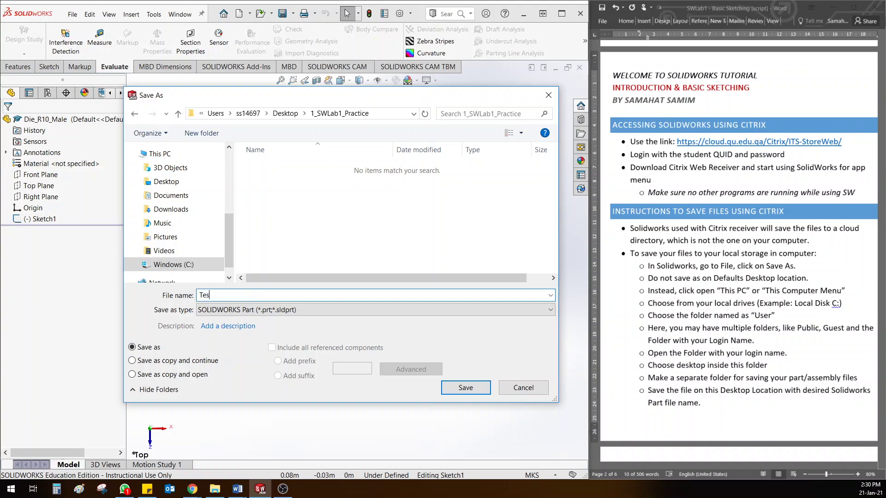
key(BackSpace)
key(BackSpace)
key(BackSpace)
text(Lab1_MyName)
click(466, 388)
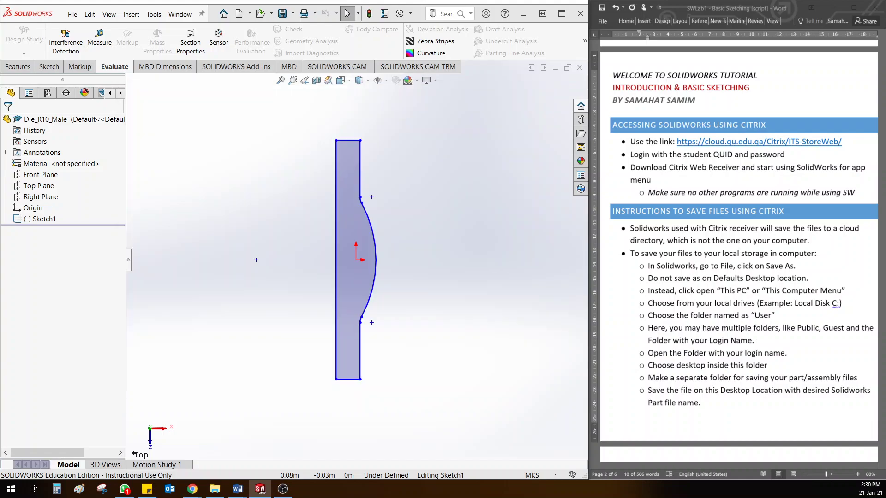